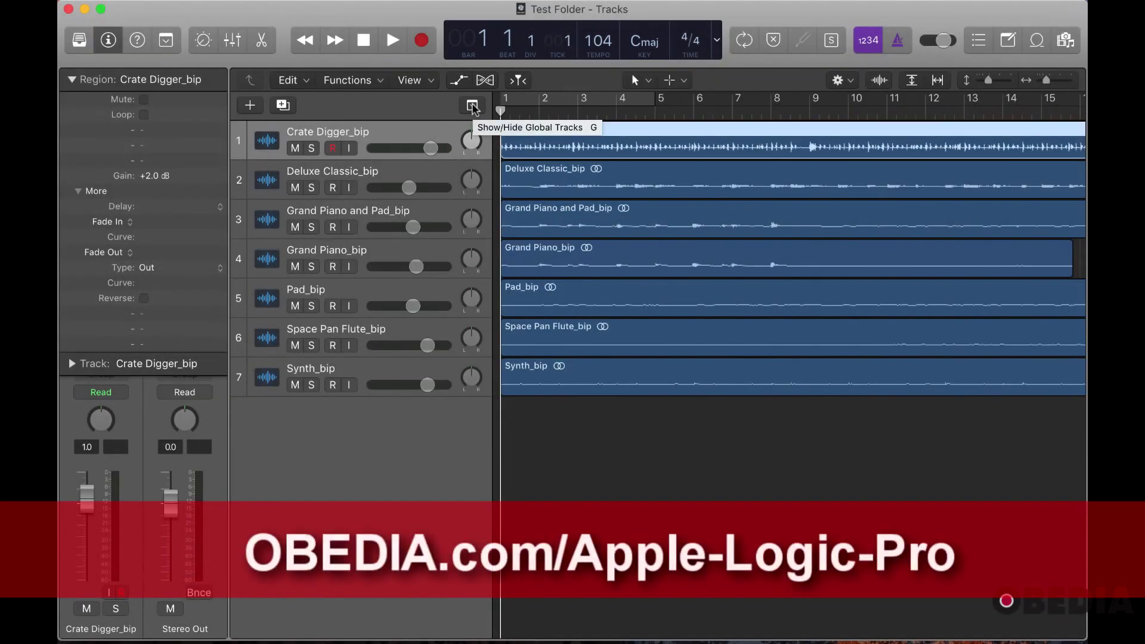
Reveal the Arrangement, Marker, Signature and Tempo global tracks above the seven audio tracks.
{"action": "left_click", "coordinate": [472, 106]}
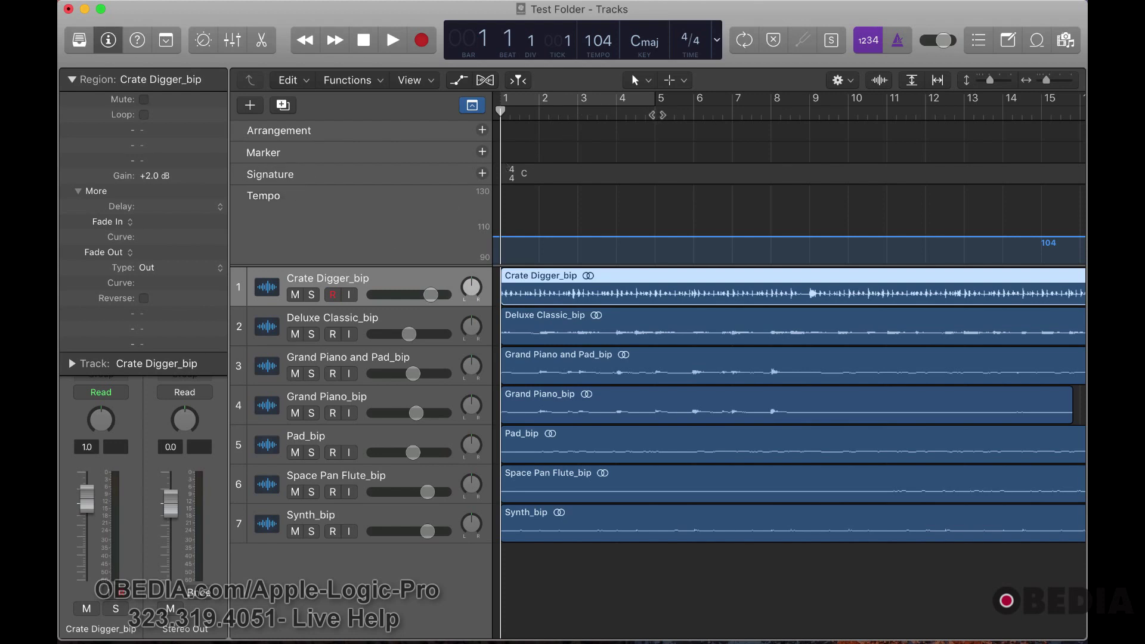
Place the playhead at bar 5 and add Marker 1 there.
{"action": "left_click", "coordinate": [656, 115]}
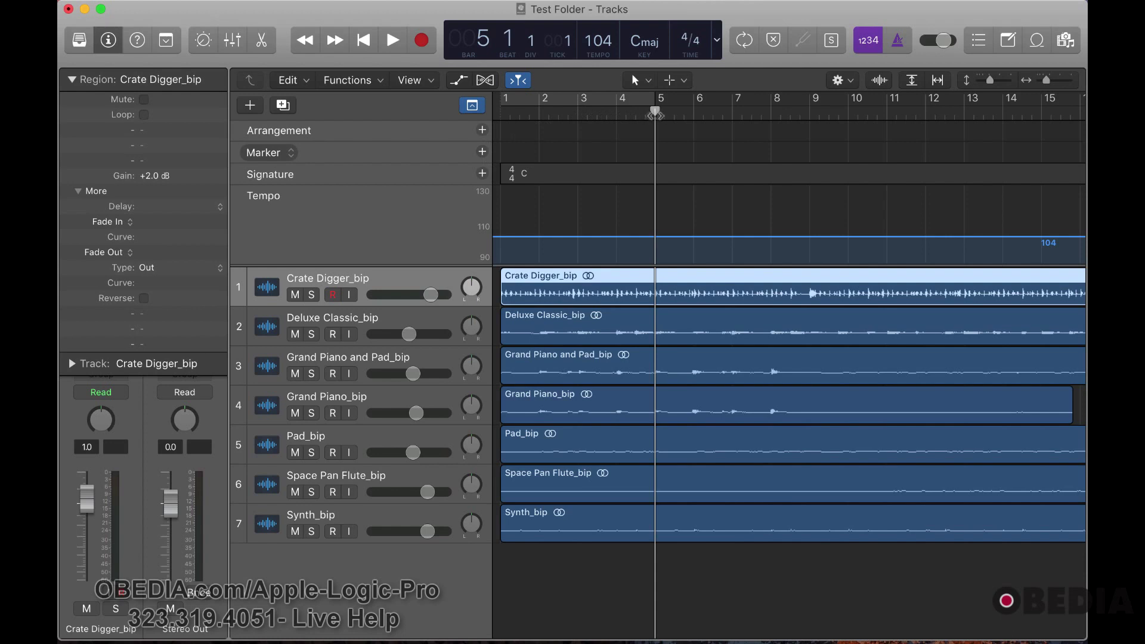
{"action": "key", "text": "period"}
{"action": "left_click", "coordinate": [756, 113]}
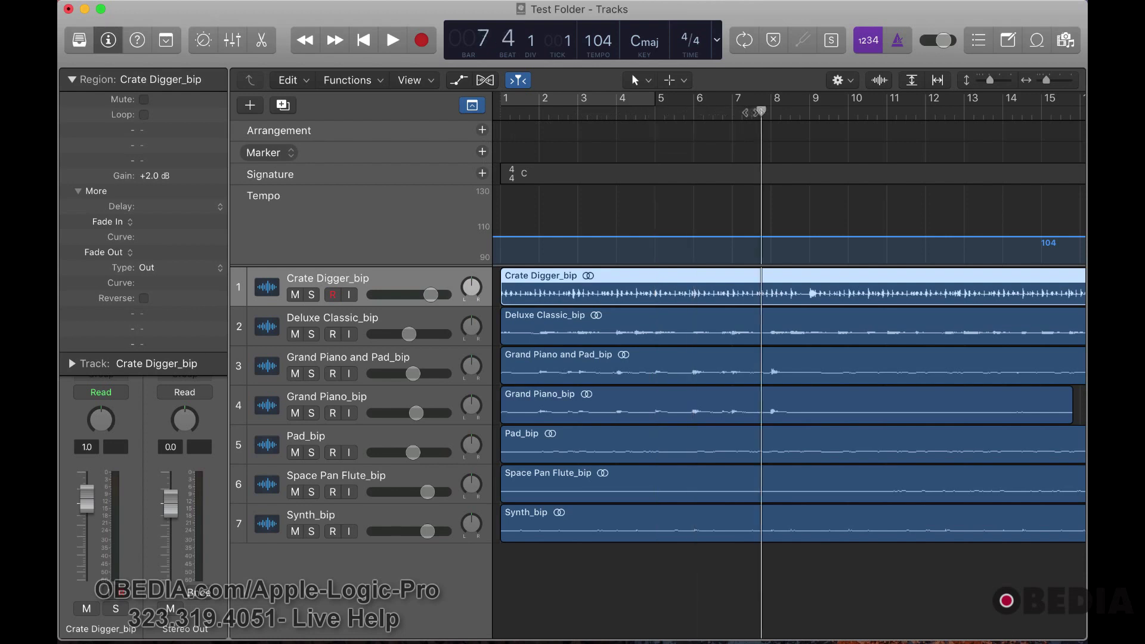
{"action": "left_click", "coordinate": [659, 111]}
{"action": "key", "text": "c"}
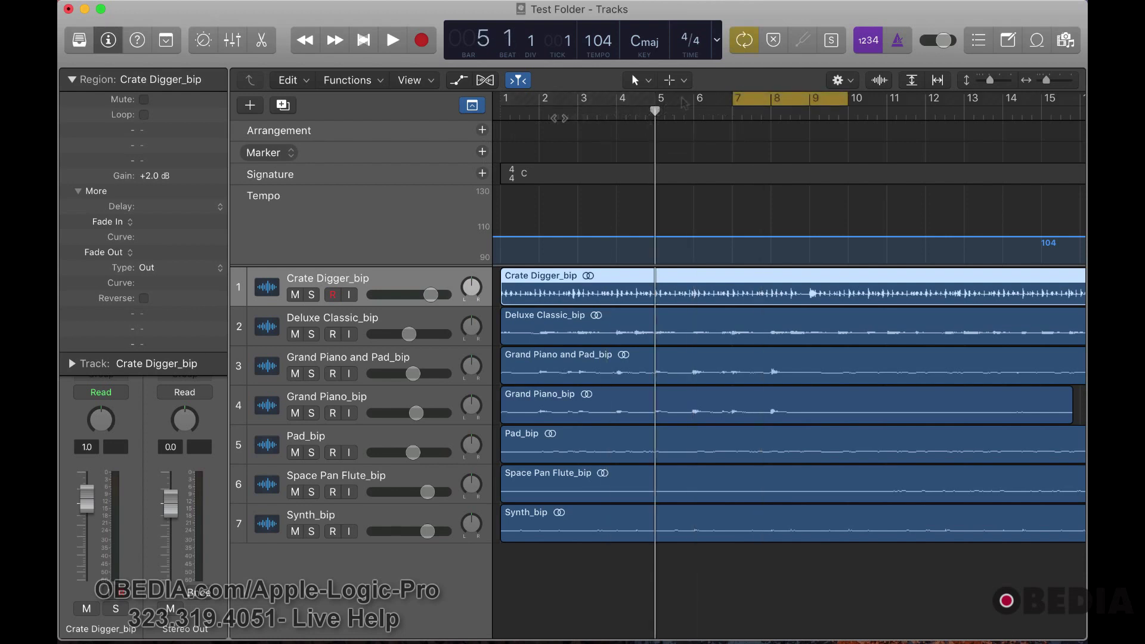
{"action": "left_click", "coordinate": [482, 152]}
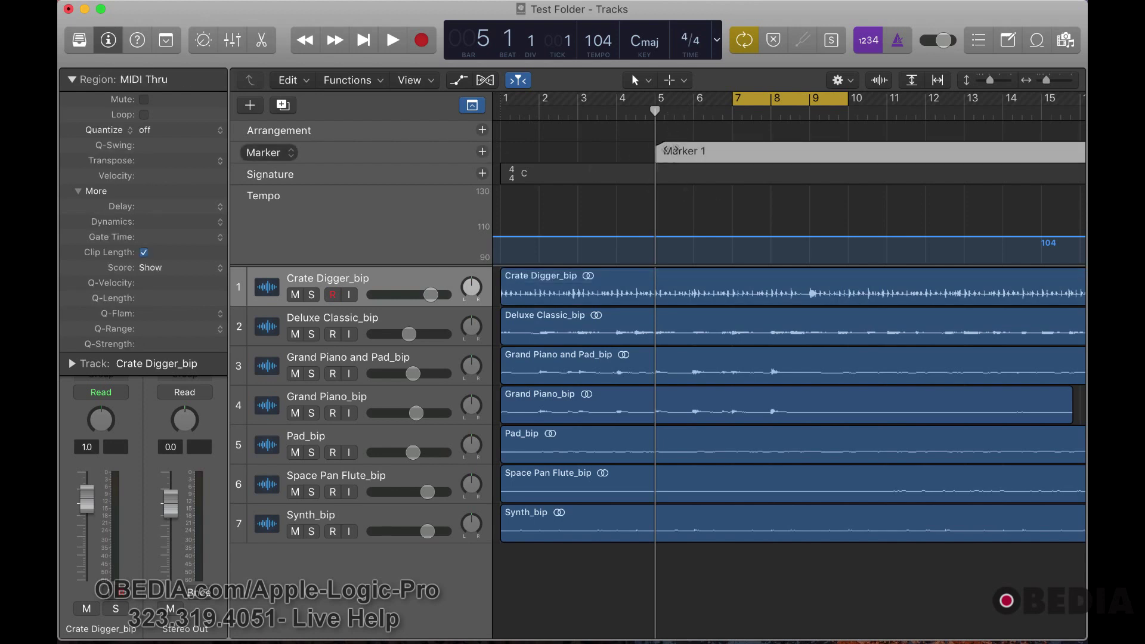
Extend Marker 1's start back so it begins at bar 1.
{"action": "scroll", "coordinate": [692, 152], "scroll_direction": "right", "scroll_amount": 20}
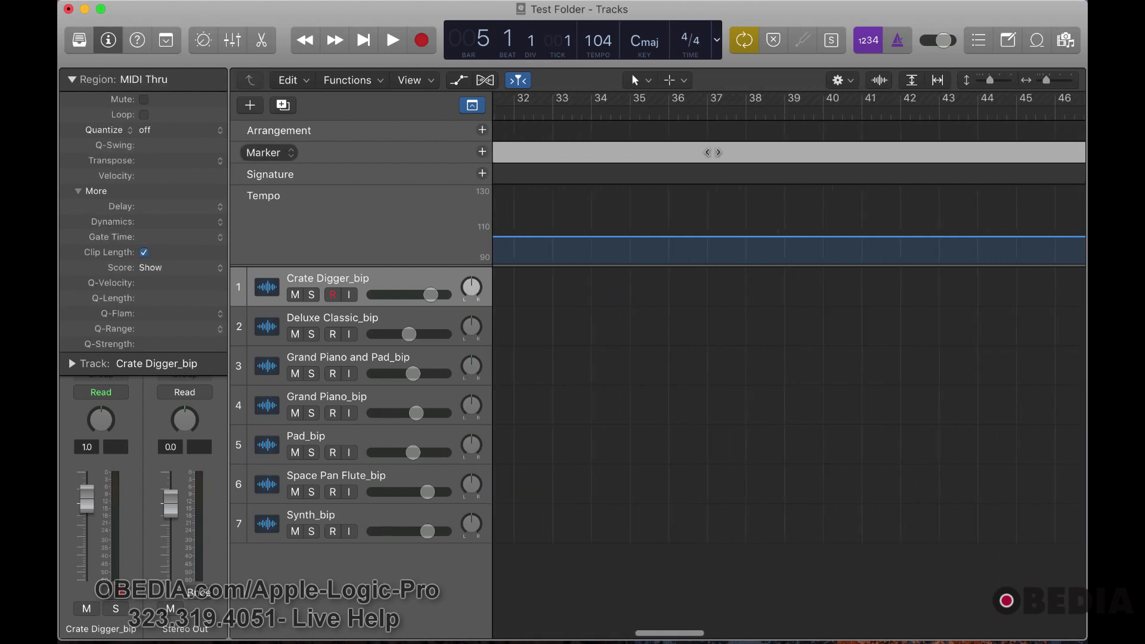
{"action": "scroll", "coordinate": [713, 152], "scroll_direction": "left", "scroll_amount": 20}
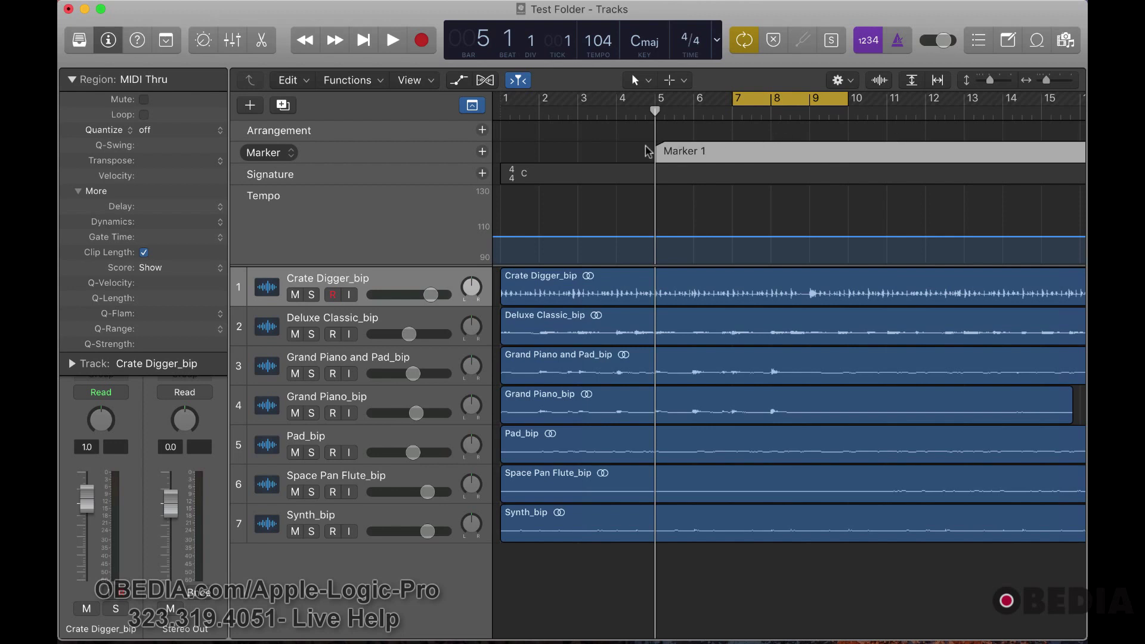
{"action": "left_click_drag", "start_coordinate": [660, 151], "coordinate": [486, 153]}
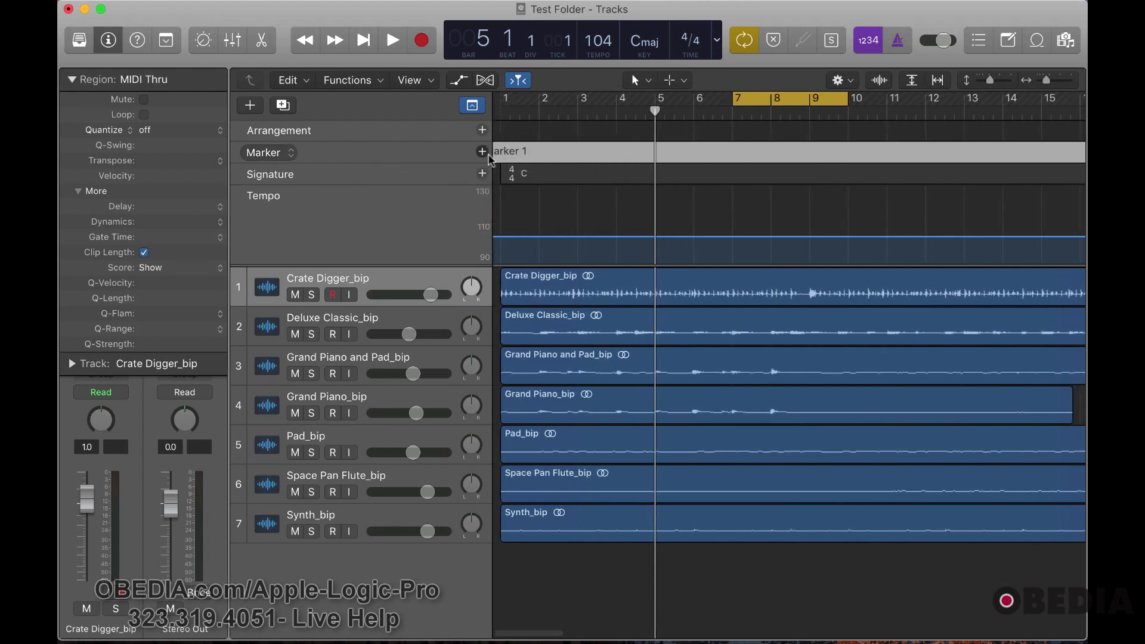
{"action": "left_click_drag", "start_coordinate": [499, 151], "coordinate": [498, 158]}
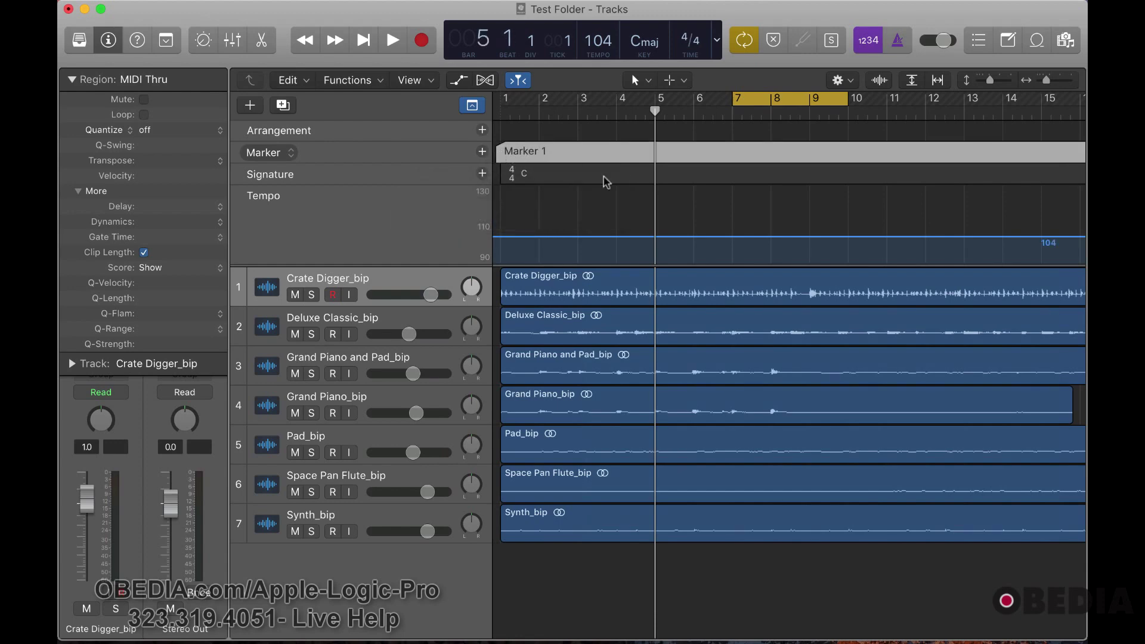
Zoom out to fit the song and add markers at bars 9, 12 and 16.
{"action": "key", "text": "super+Left"}
{"action": "key", "text": "super+Left"}
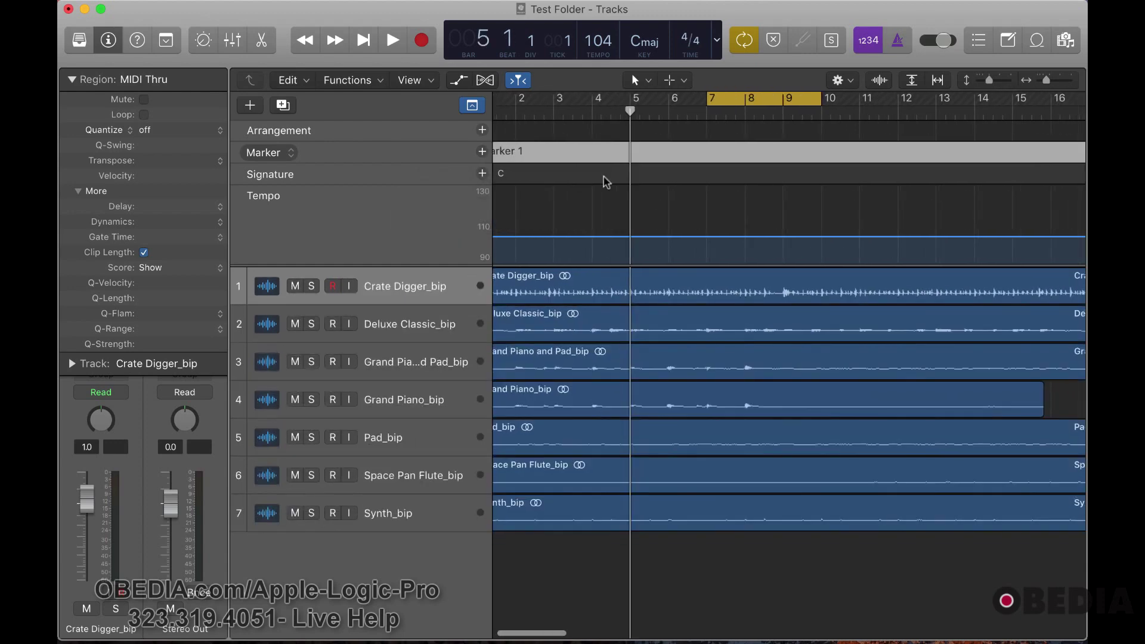
{"action": "key", "text": "super+Left"}
{"action": "key", "text": "super+Left"}
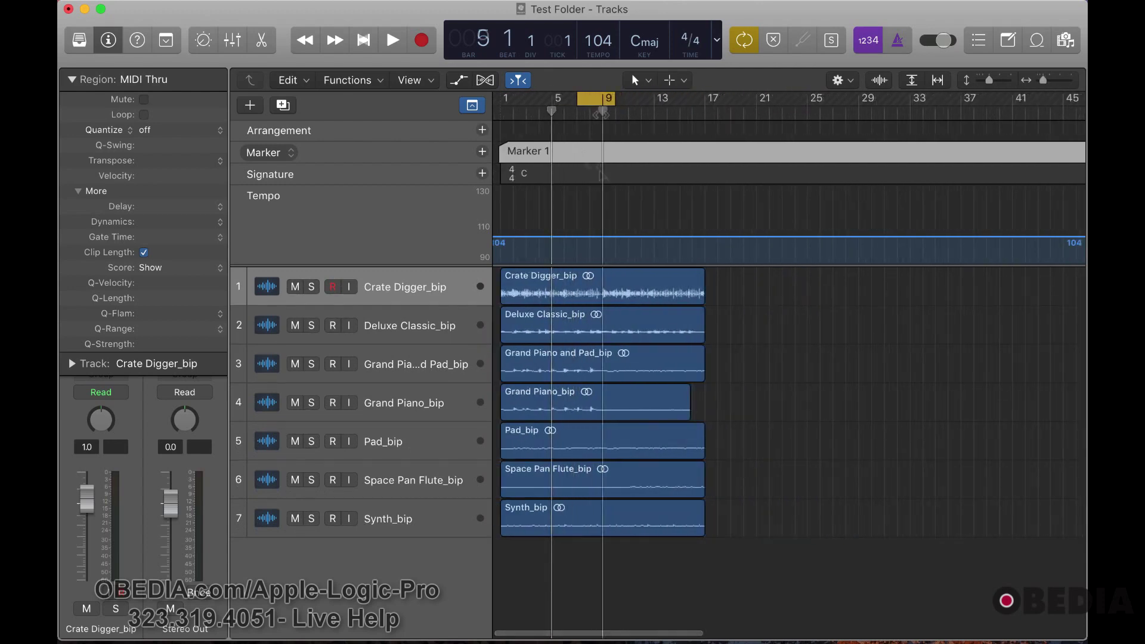
{"action": "left_click", "coordinate": [482, 152]}
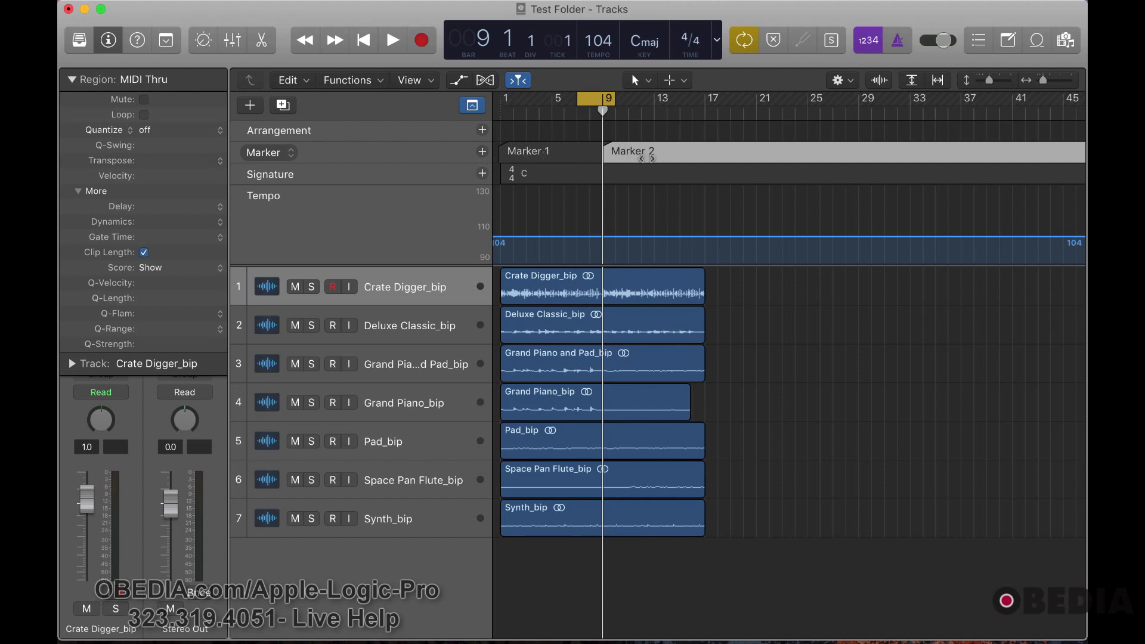
{"action": "left_click", "coordinate": [642, 109]}
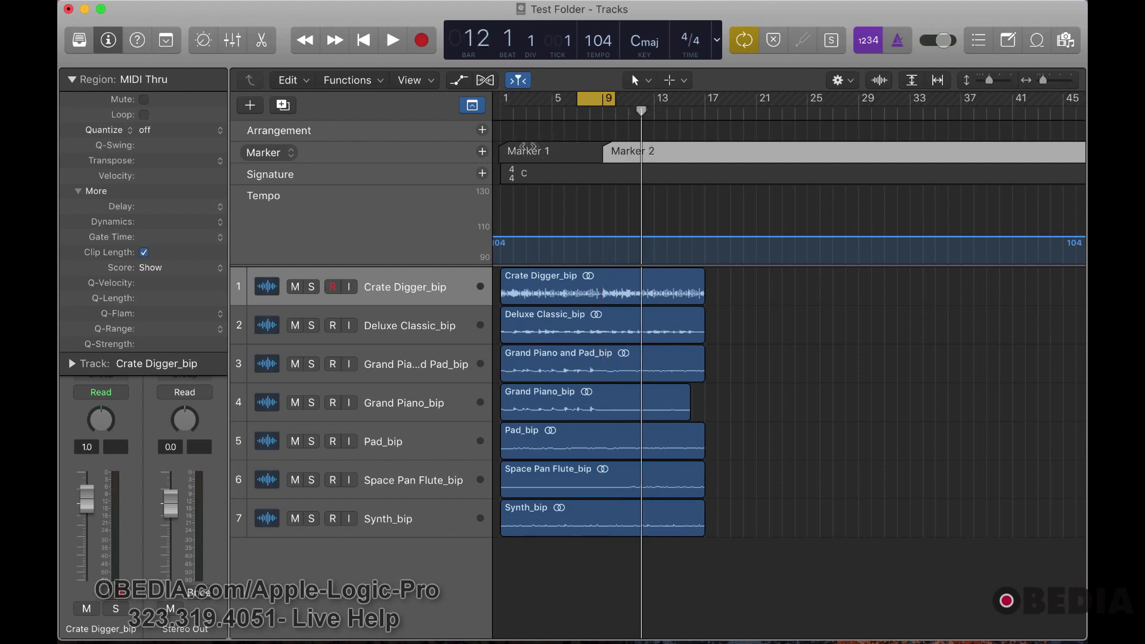
{"action": "left_click", "coordinate": [482, 151]}
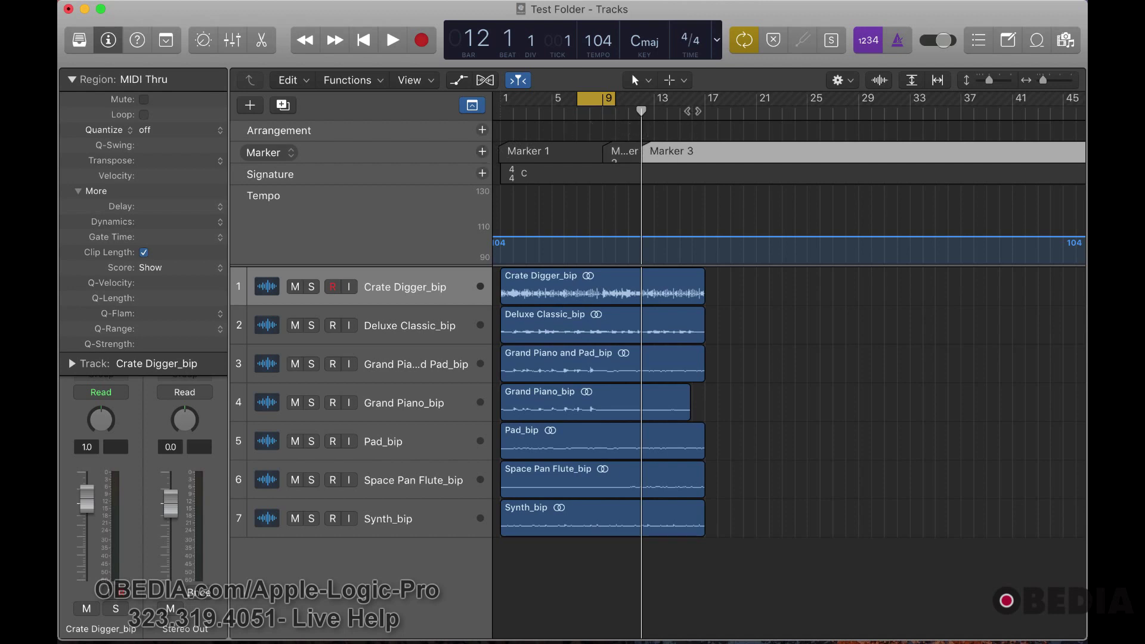
{"action": "left_click", "coordinate": [692, 109]}
{"action": "left_click", "coordinate": [482, 152]}
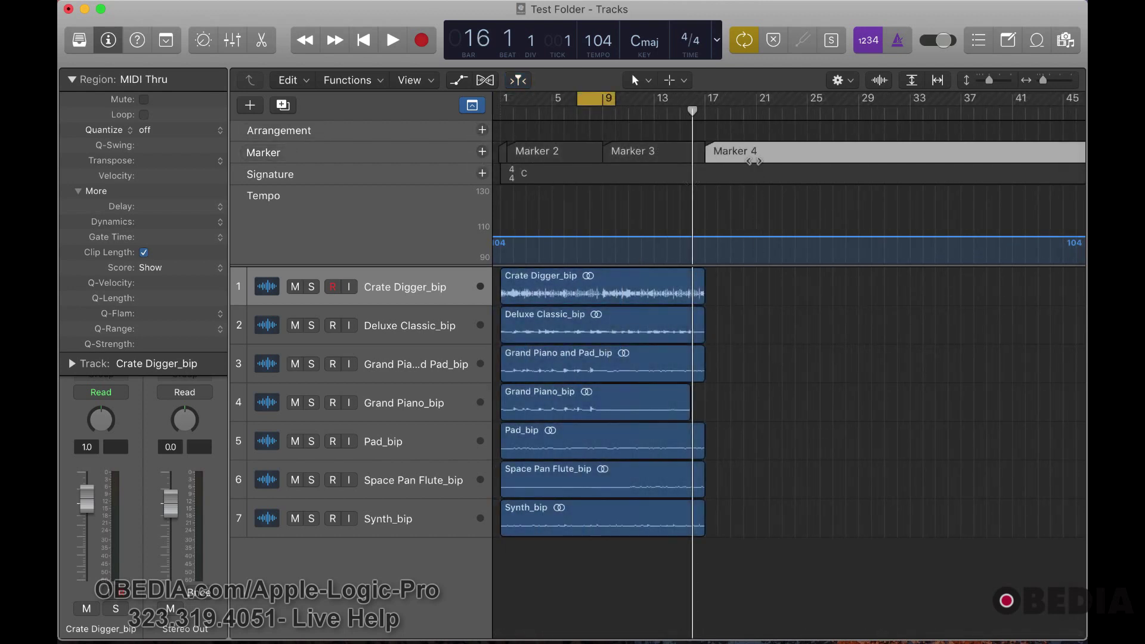
Rename the bar-16 marker to 'Drms In'.
{"action": "right_click", "coordinate": [554, 152]}
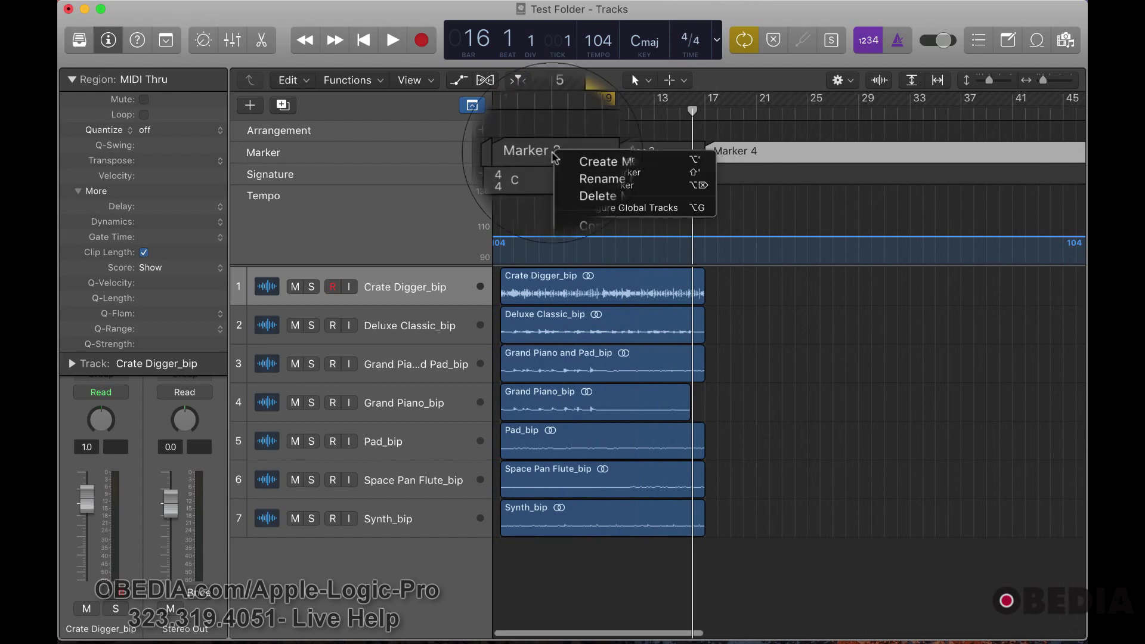
{"action": "left_click", "coordinate": [603, 173]}
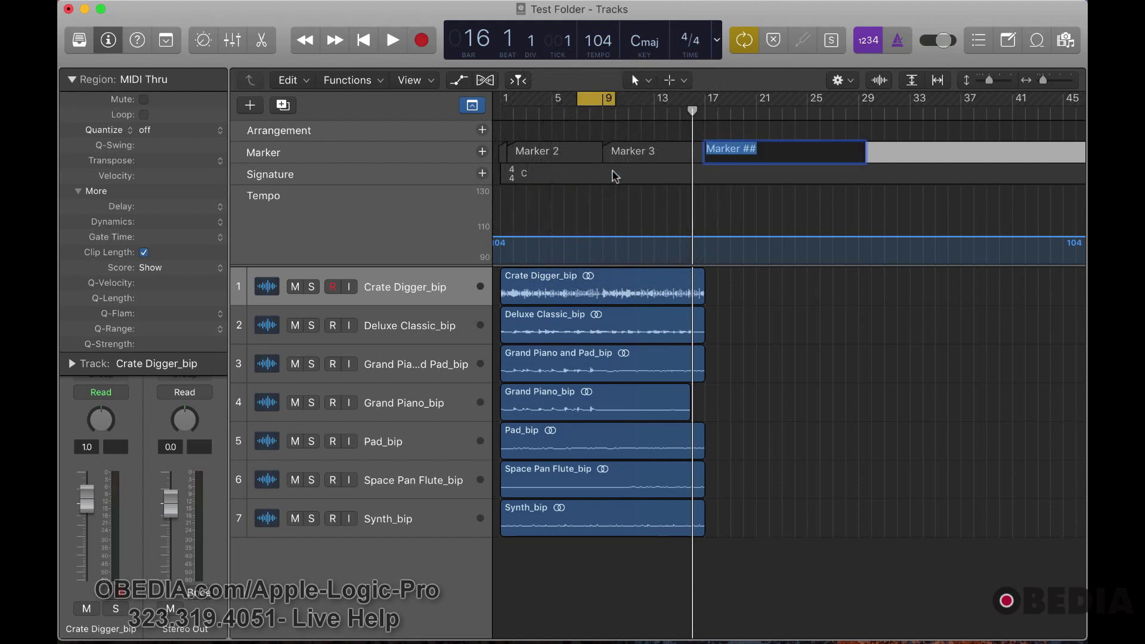
{"action": "type", "text": "Drms In"}
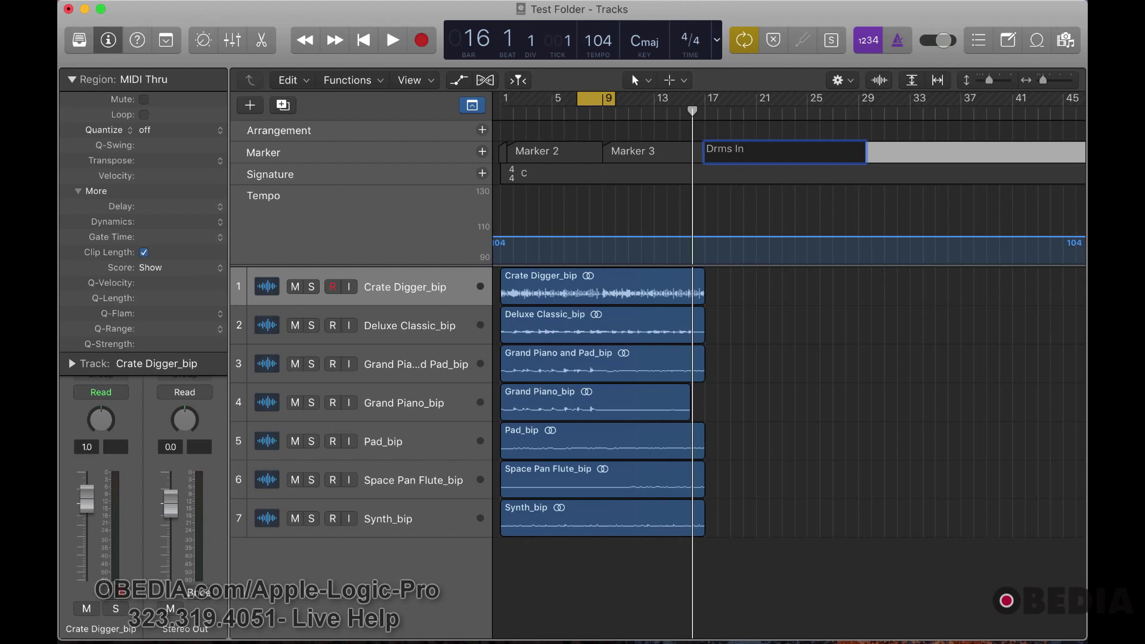
{"action": "key", "text": "Return"}
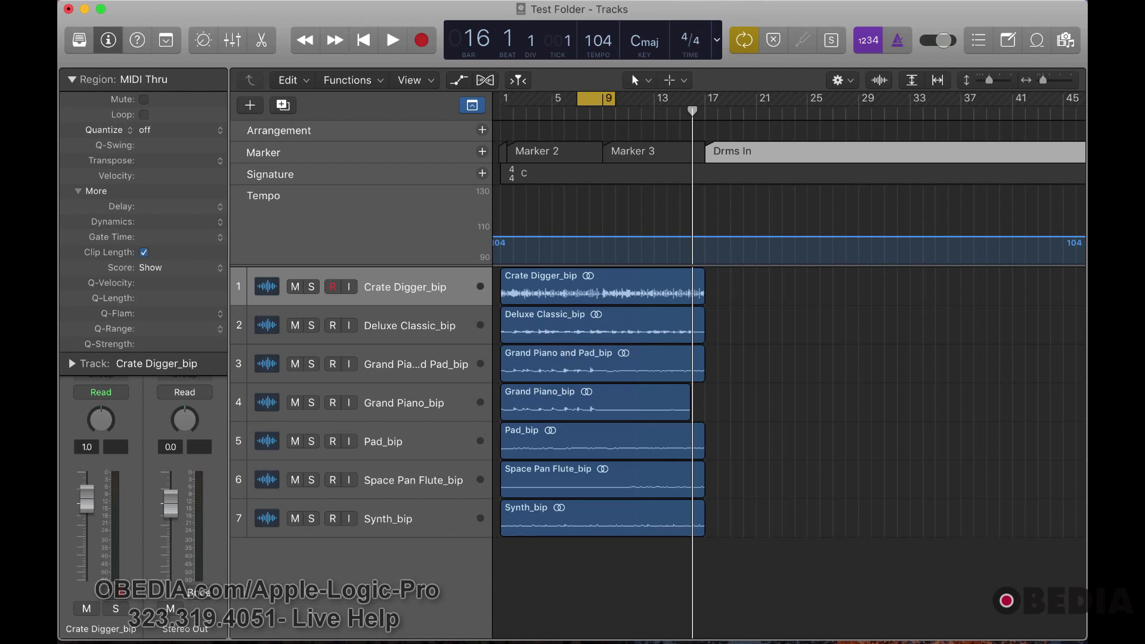
From near the song start, add Intro, Verse, Chorus and Bridge arrangement sections.
{"action": "left_click", "coordinate": [512, 113]}
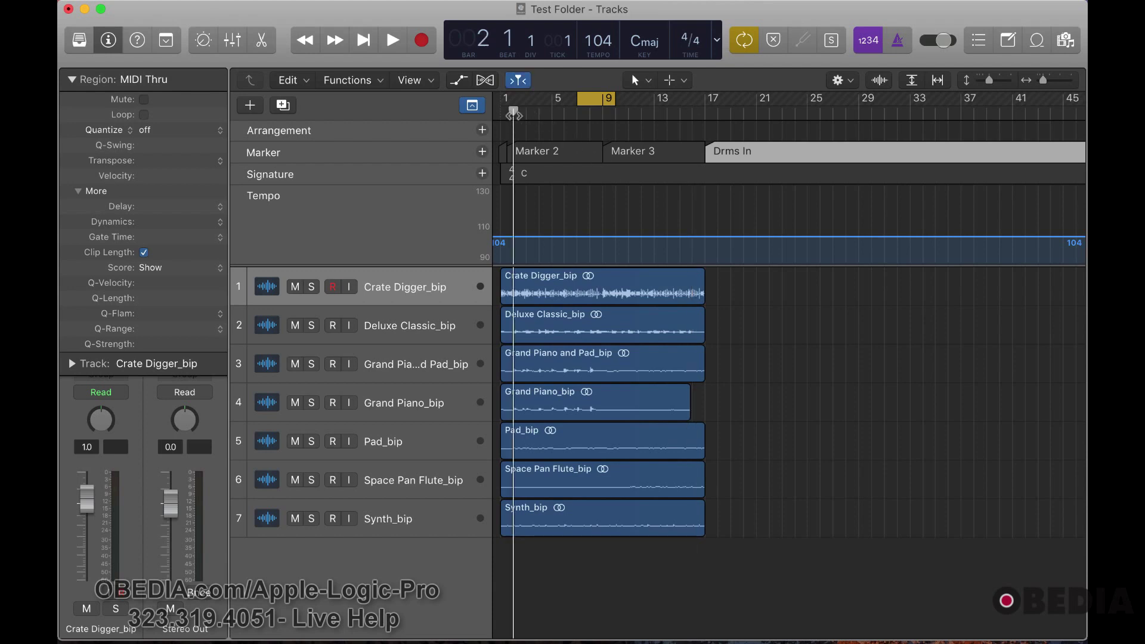
{"action": "left_click", "coordinate": [482, 130]}
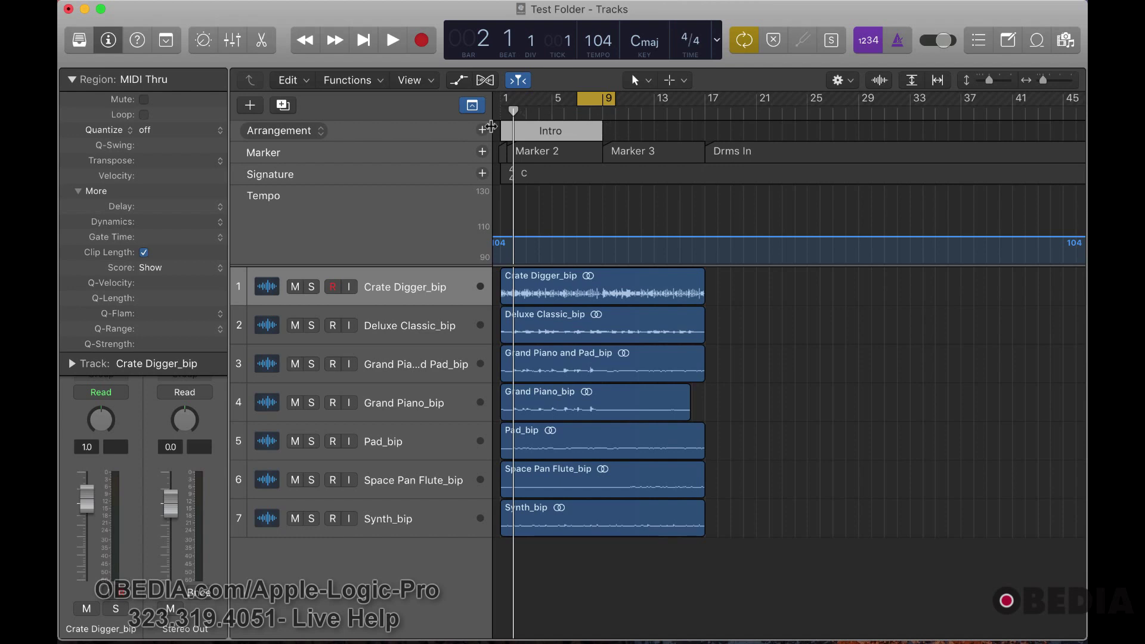
{"action": "left_click", "coordinate": [483, 130]}
{"action": "left_click", "coordinate": [482, 130]}
{"action": "left_click", "coordinate": [482, 130]}
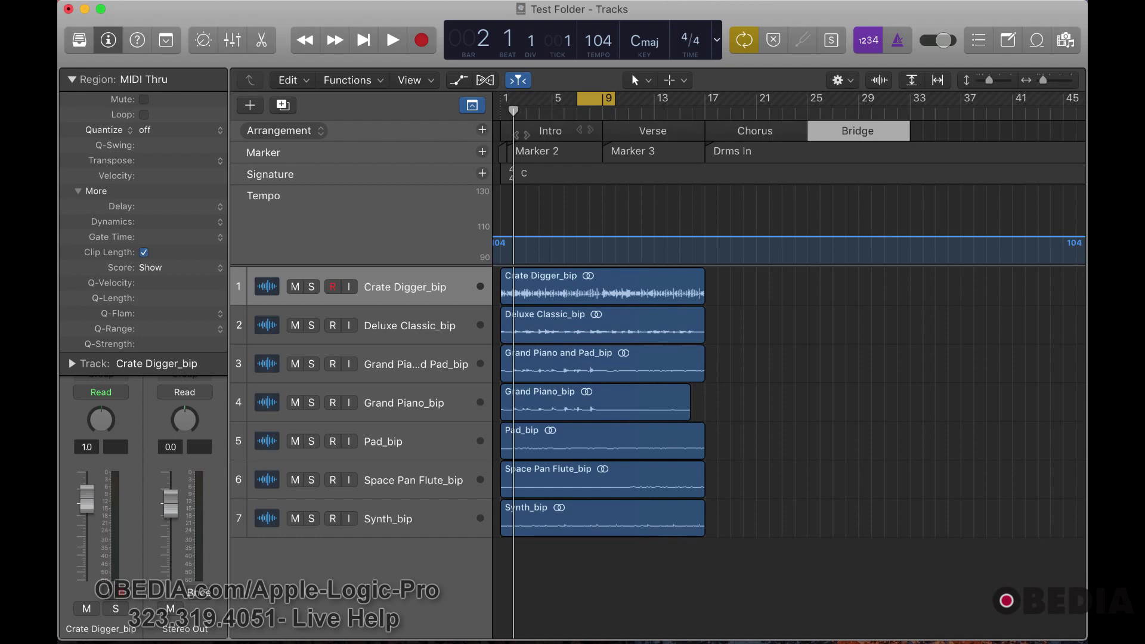
Resize the sections so Verse starts at bar 3, Chorus at bar 5, Bridge at bar 15.
{"action": "left_click_drag", "start_coordinate": [607, 135], "coordinate": [549, 135]}
{"action": "left_click_drag", "start_coordinate": [688, 139], "coordinate": [604, 136]}
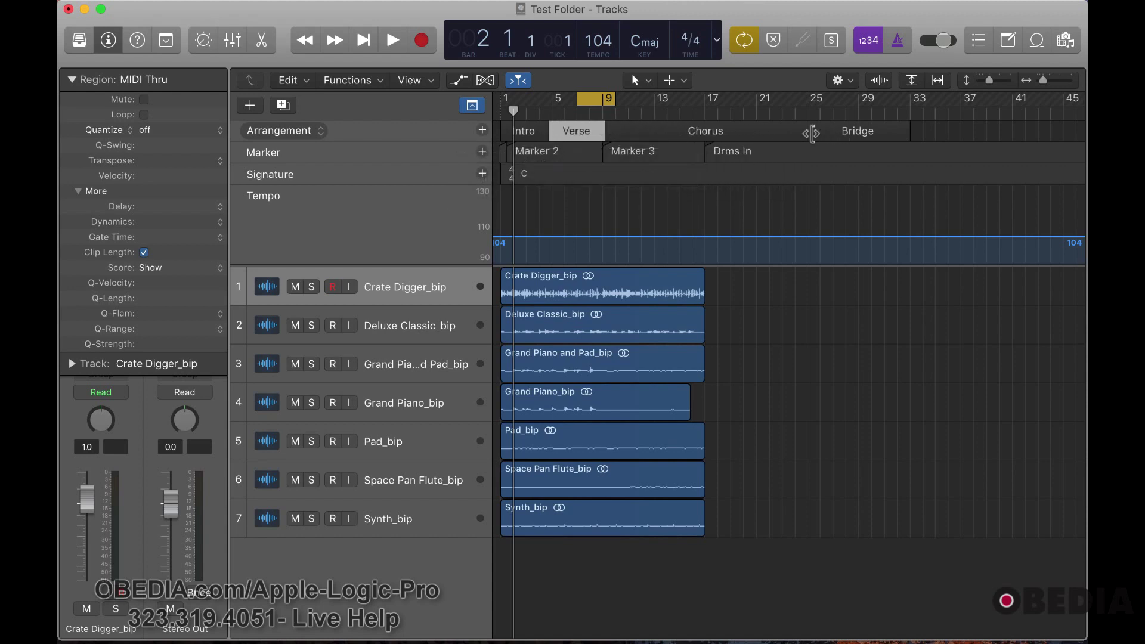
{"action": "left_click_drag", "start_coordinate": [807, 133], "coordinate": [664, 133]}
{"action": "mouse_move", "coordinate": [761, 133]}
{"action": "left_mouse_down"}
{"action": "mouse_move", "coordinate": [778, 133]}
{"action": "mouse_move", "coordinate": [666, 140]}
{"action": "left_mouse_up"}
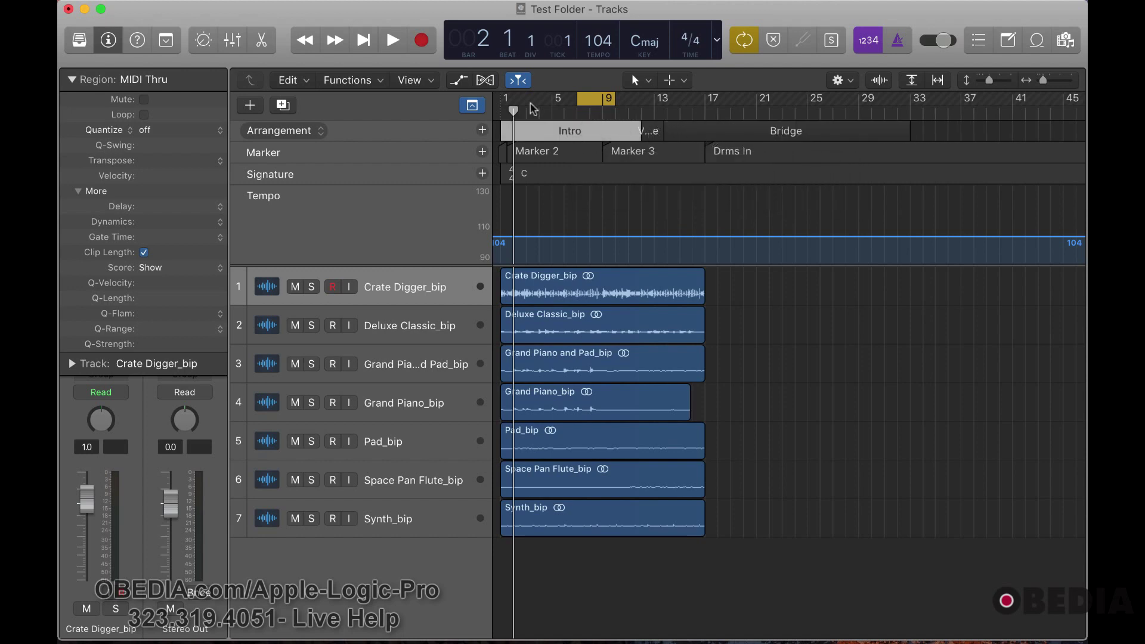
Add two Outro sections after the Bridge, leaving the Intro and Verse names unchanged.
{"action": "left_click", "coordinate": [482, 130]}
{"action": "left_click", "coordinate": [482, 130]}
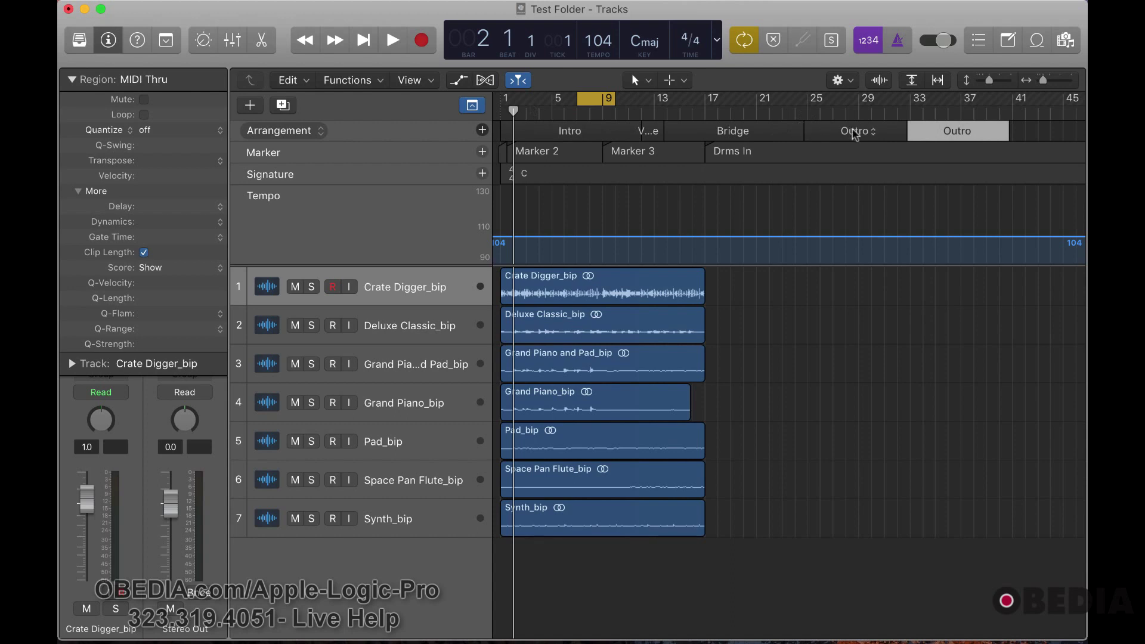
{"action": "left_click", "coordinate": [590, 134]}
{"action": "left_click", "coordinate": [662, 132]}
{"action": "left_click", "coordinate": [648, 134]}
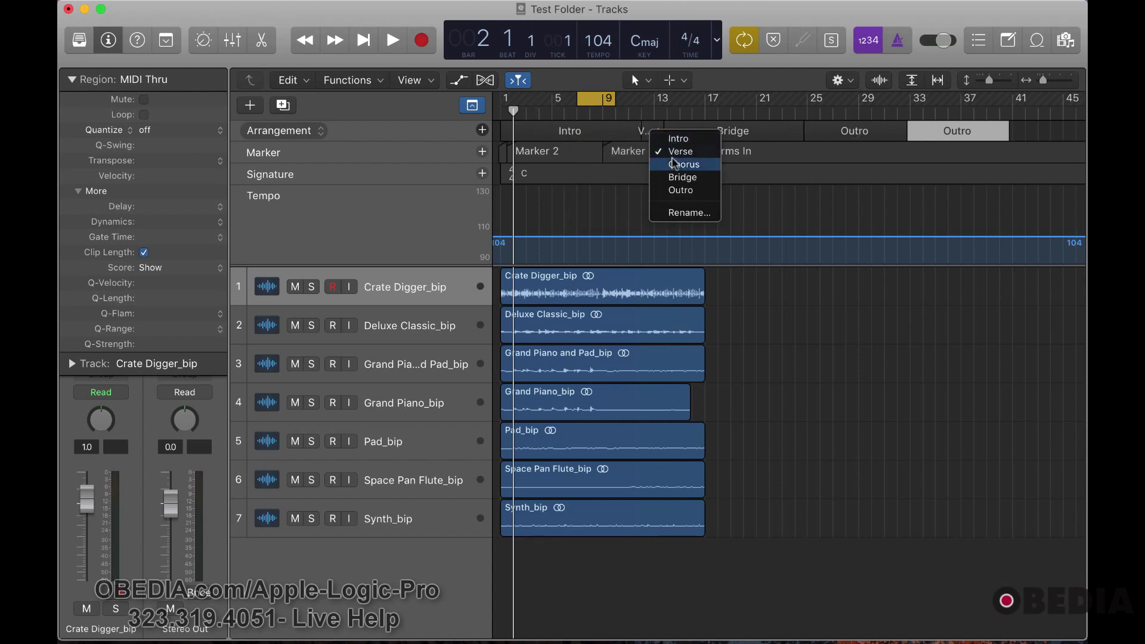
{"action": "left_click", "coordinate": [572, 133]}
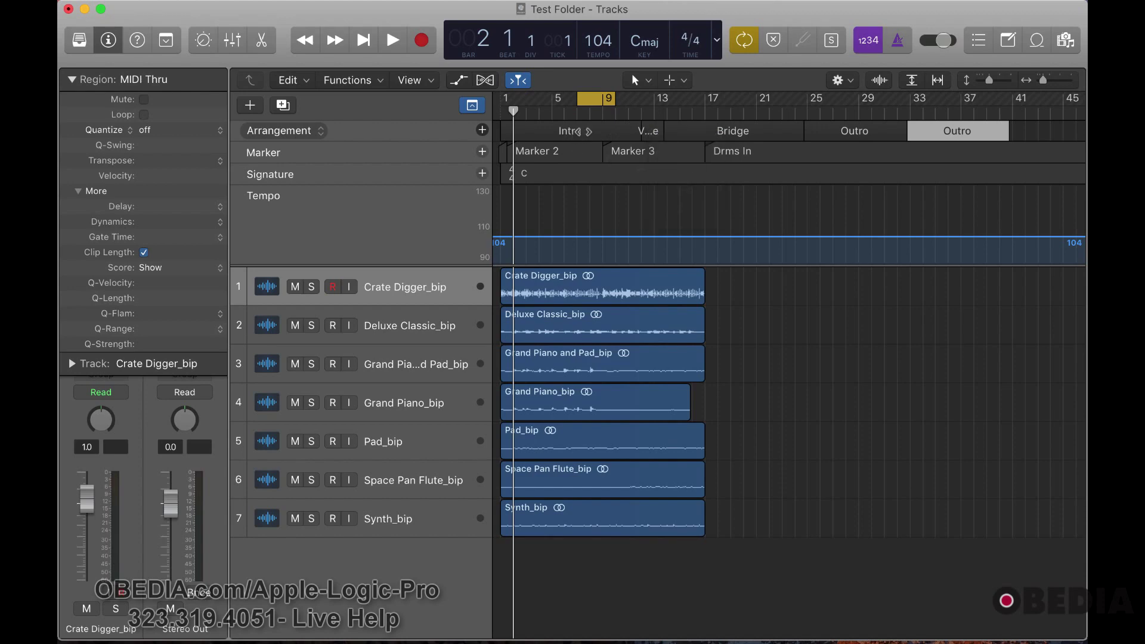
Relabel the Bridge and last Outro sections as Chorus, starting the final Chorus earlier.
{"action": "left_click", "coordinate": [725, 133]}
{"action": "left_click", "coordinate": [753, 163]}
{"action": "left_click", "coordinate": [971, 131]}
{"action": "left_click", "coordinate": [1004, 159]}
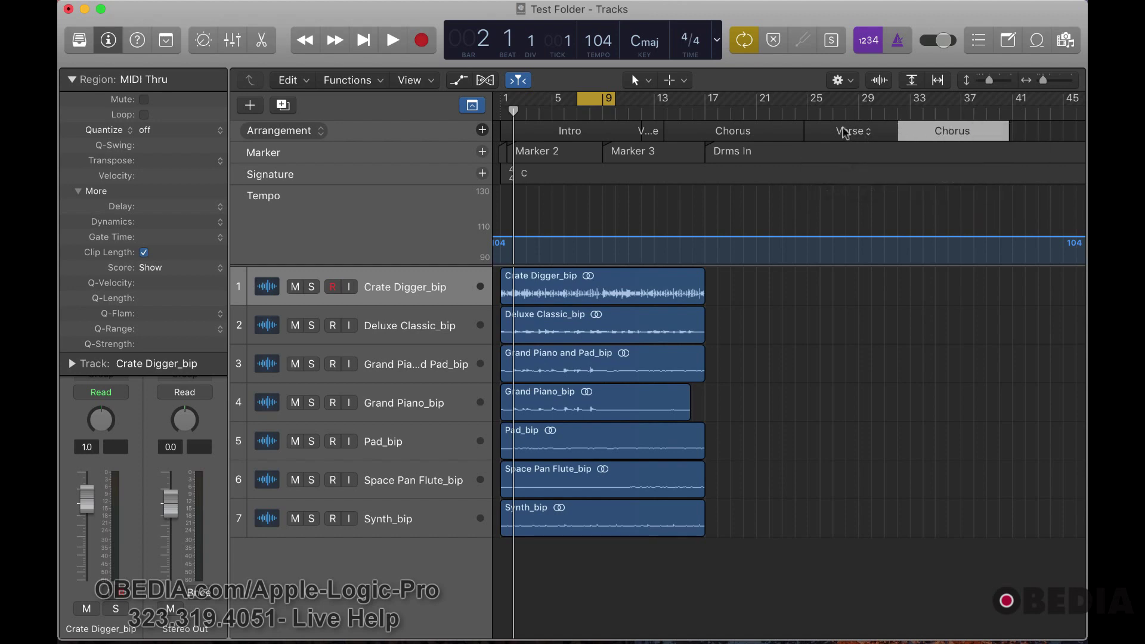
{"action": "mouse_move", "coordinate": [894, 132]}
{"action": "left_mouse_down"}
{"action": "mouse_move", "coordinate": [842, 133]}
{"action": "mouse_move", "coordinate": [891, 139]}
{"action": "left_mouse_up"}
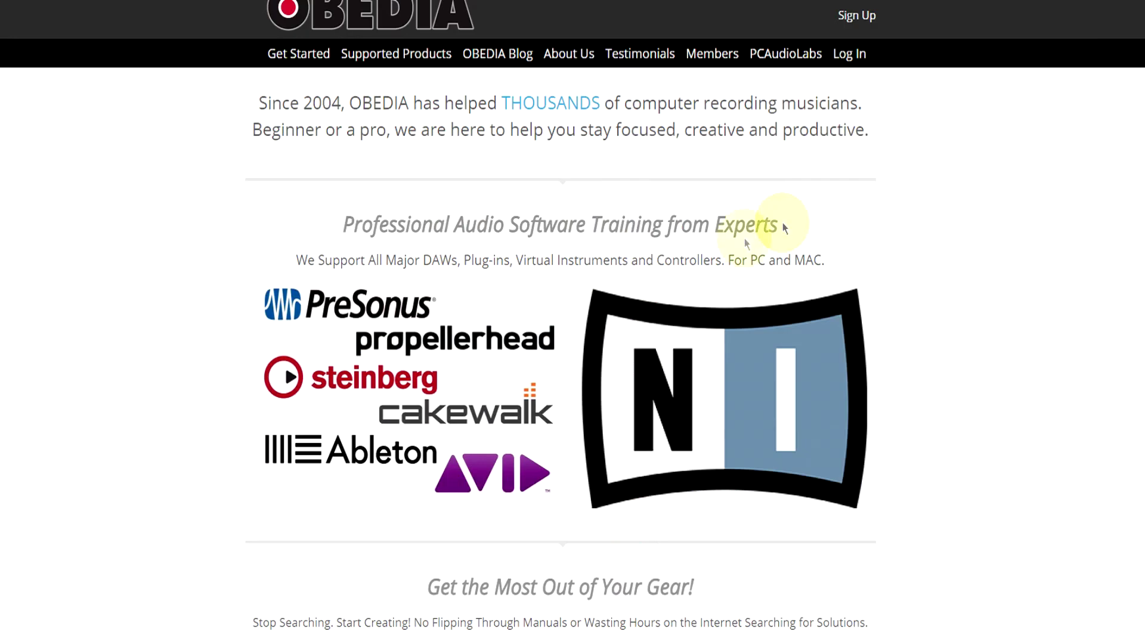
Scroll the OBEDIA website down to its Rates and Services pricing tables.
{"action": "scroll", "coordinate": [744, 239], "scroll_direction": "down", "scroll_amount": 15}
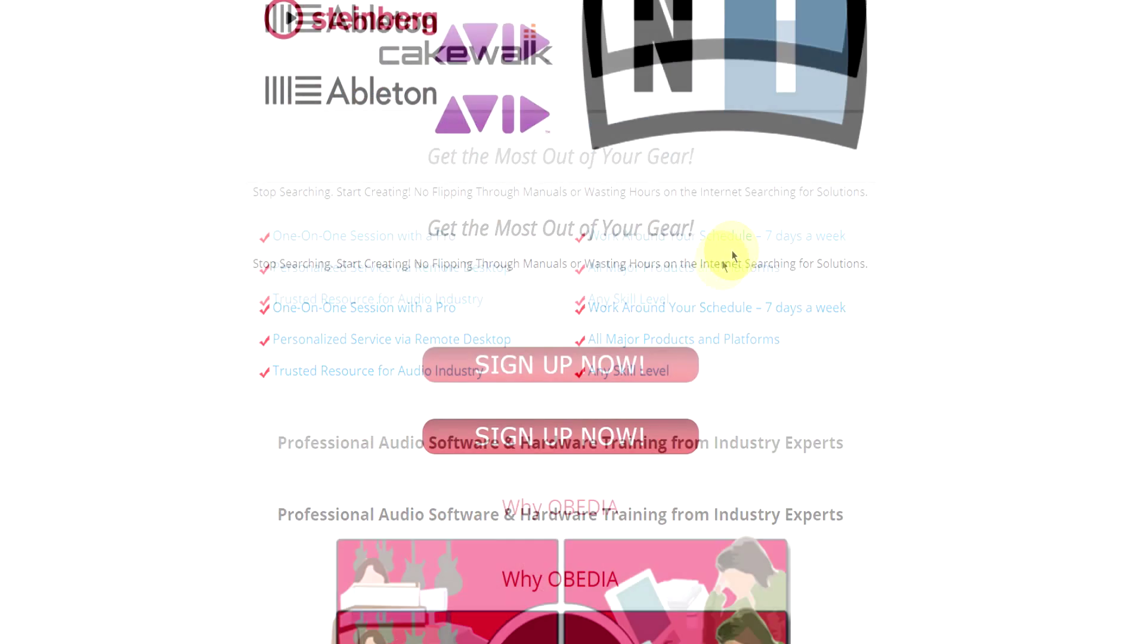
{"action": "scroll", "coordinate": [684, 287], "scroll_direction": "down", "scroll_amount": 15}
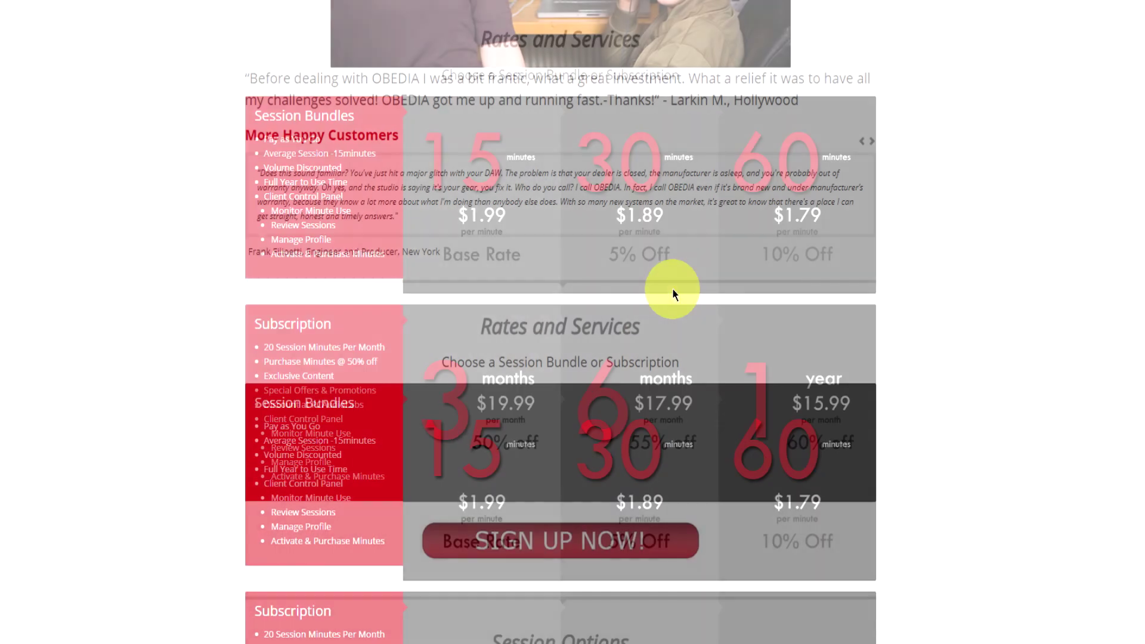